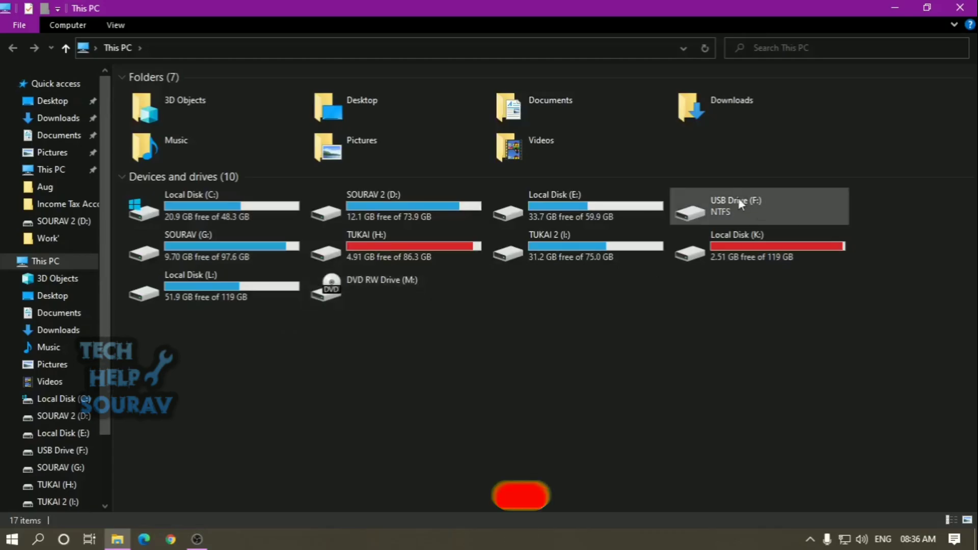
# Step: Attempt to open USB Drive (F:) and dismiss the Access denied error
pyautogui.click(738, 200)
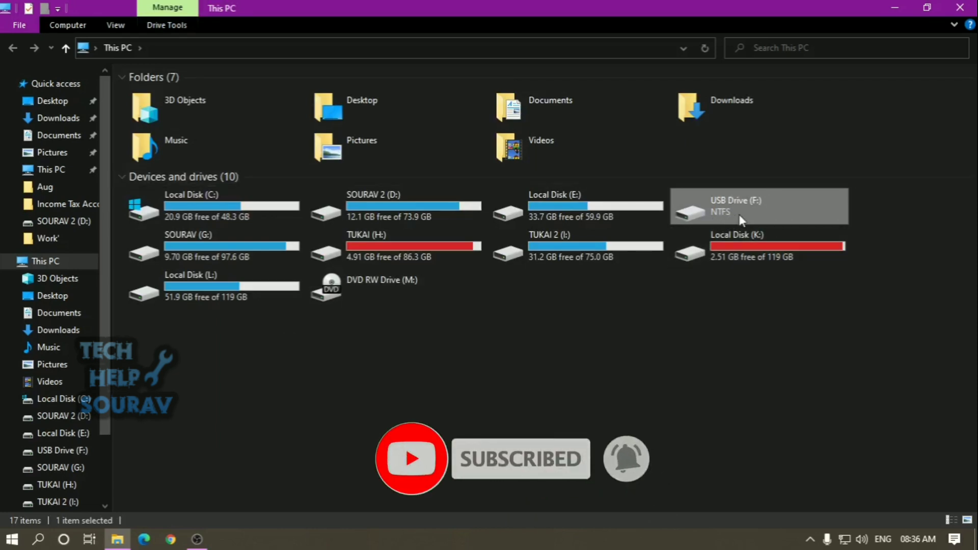
pyautogui.doubleClick(752, 220)
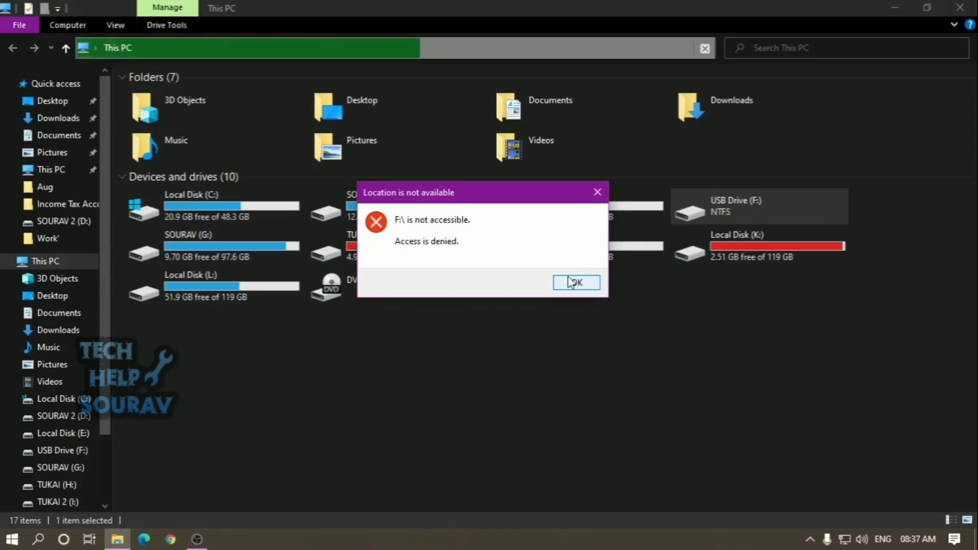
pyautogui.click(572, 284)
pyautogui.click(716, 349)
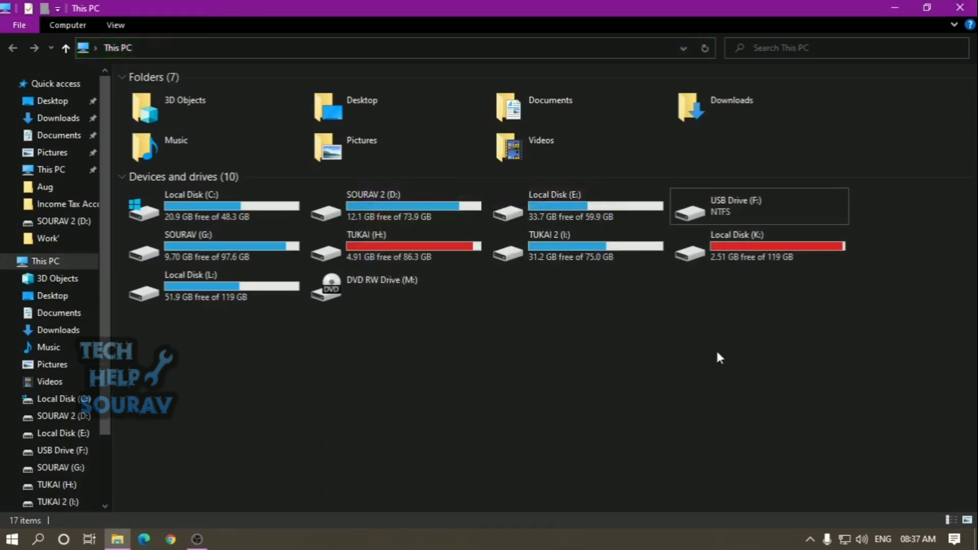
pyautogui.click(724, 216)
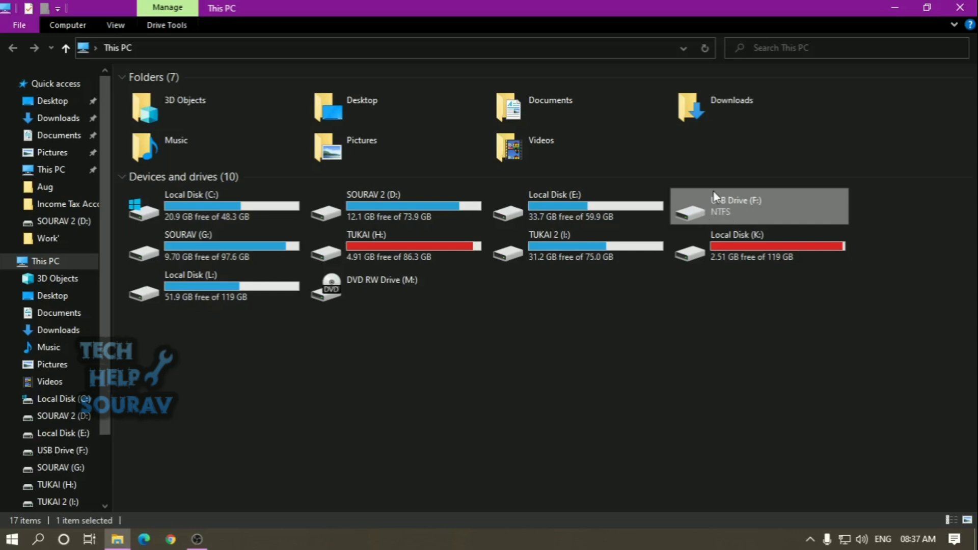
# Step: Bring up the Security permissions editor from USB Drive (F:)'s Properties
pyautogui.rightClick(713, 190)
pyautogui.click(766, 516)
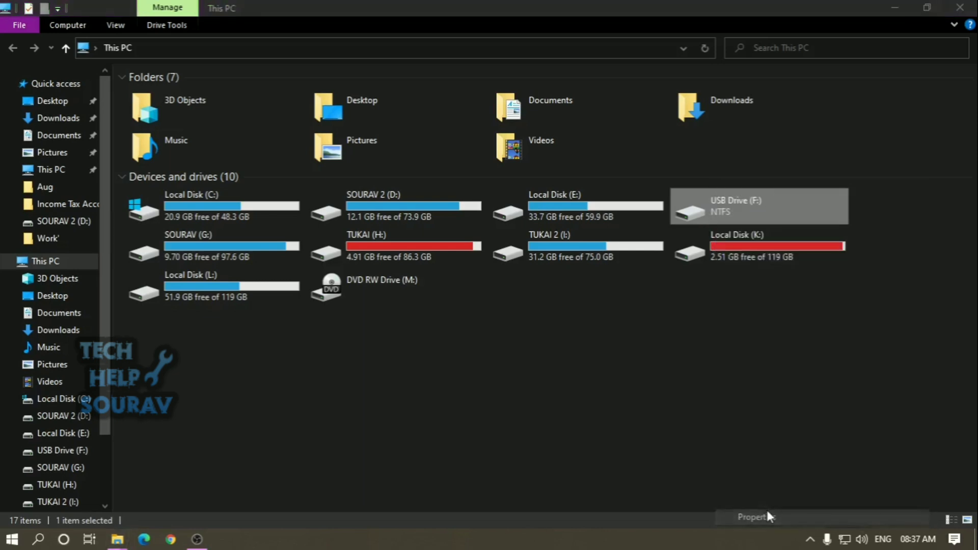
pyautogui.moveTo(784, 192); pyautogui.dragTo(433, 128)
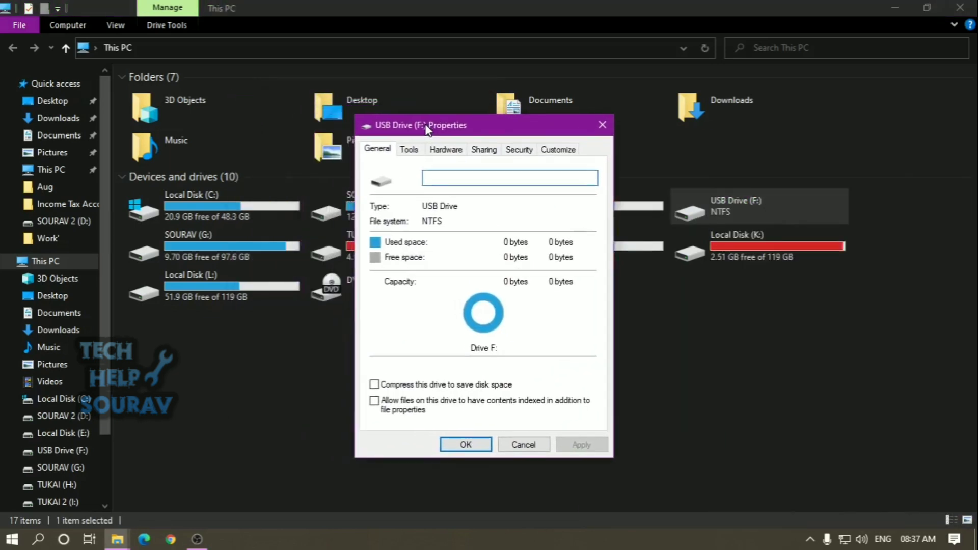
pyautogui.click(525, 149)
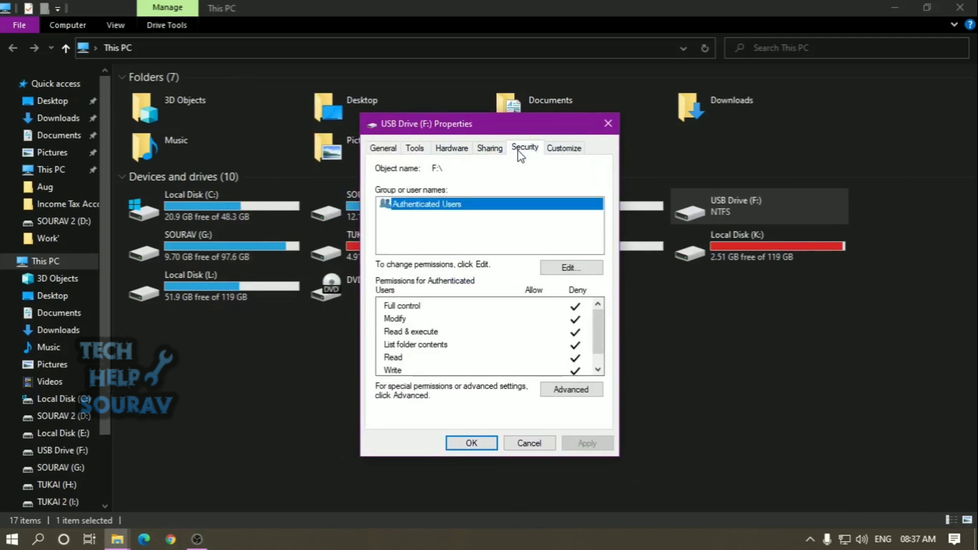
pyautogui.click(567, 268)
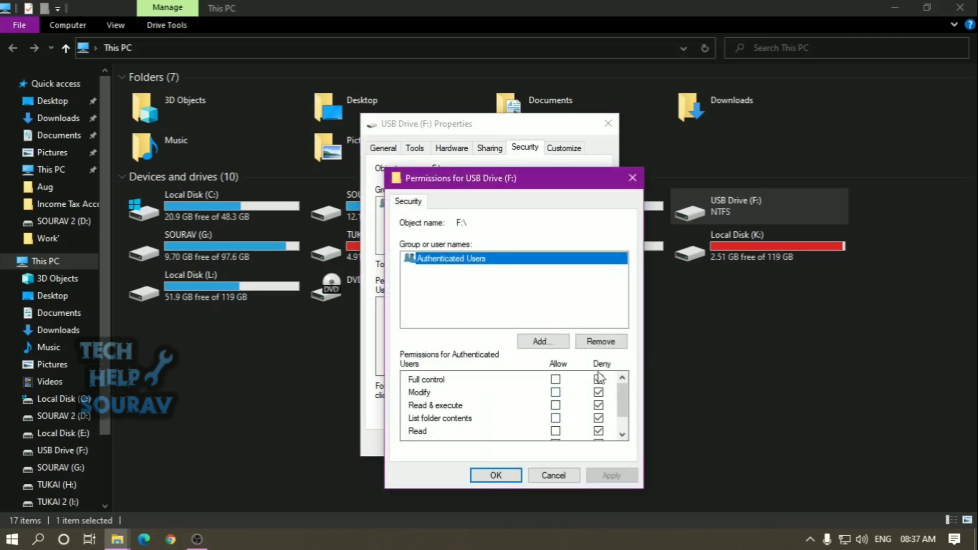
# Step: Allow Authenticated Users Full control on the drive, apply it and close Properties
pyautogui.click(555, 379)
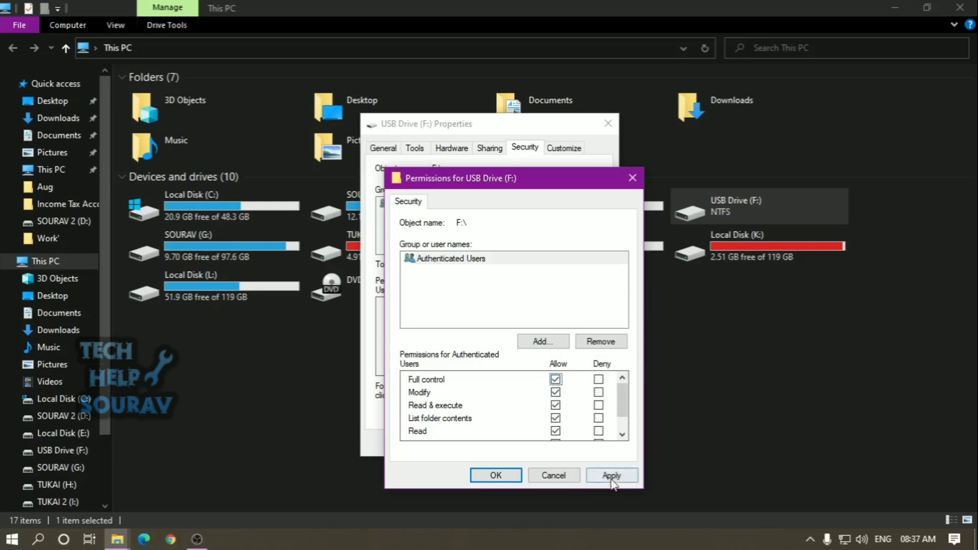
pyautogui.click(611, 476)
pyautogui.click(496, 475)
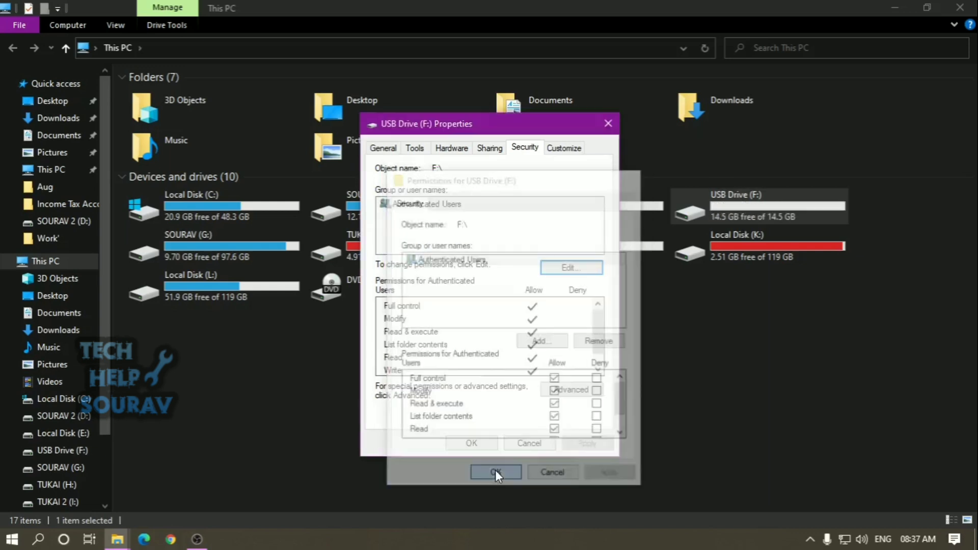
pyautogui.click(472, 443)
# Step: View the two files on USB Drive (F:) and return to This PC
pyautogui.doubleClick(724, 219)
pyautogui.moveTo(444, 207); pyautogui.dragTo(236, 90)
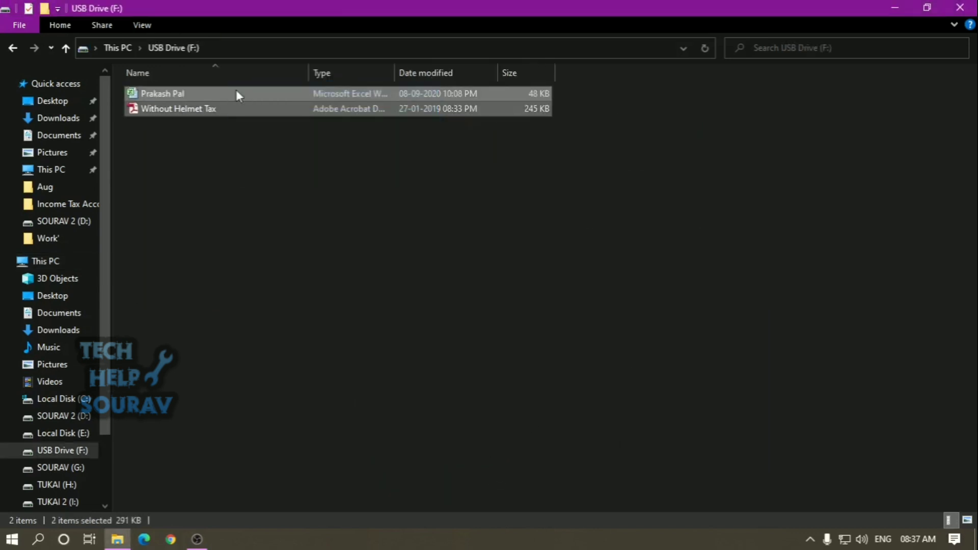
pyautogui.click(13, 47)
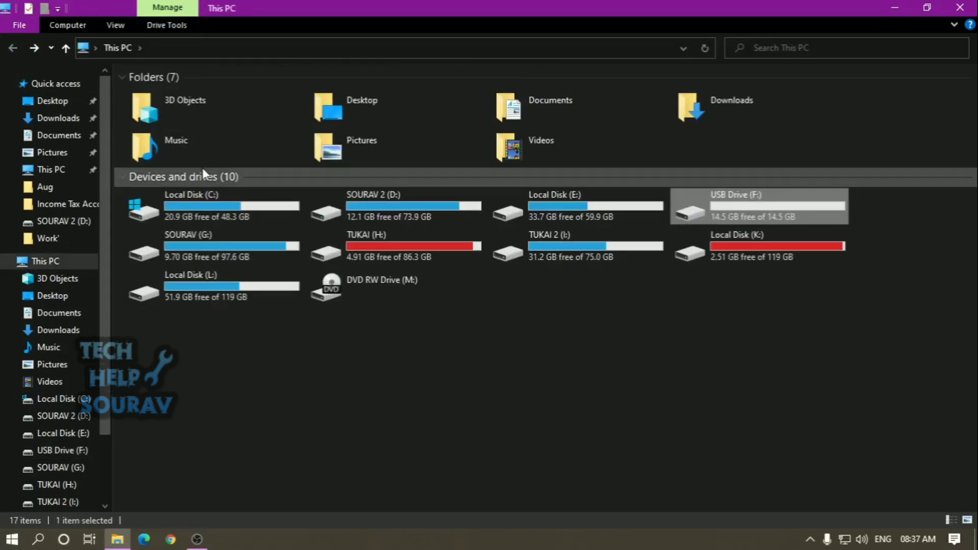
# Step: Retry opening USB Drive (F:), dismissing the Access denied error each time
pyautogui.doubleClick(735, 206)
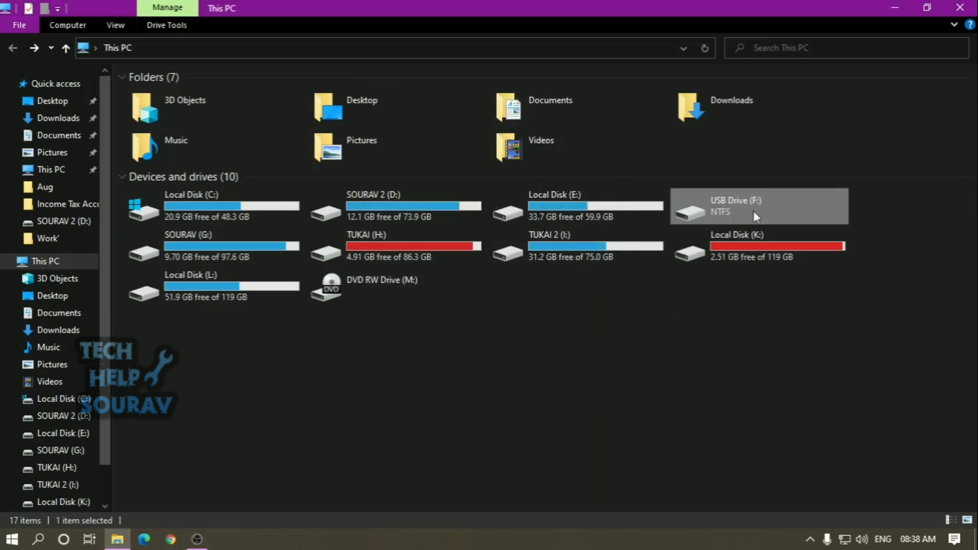
pyautogui.doubleClick(765, 214)
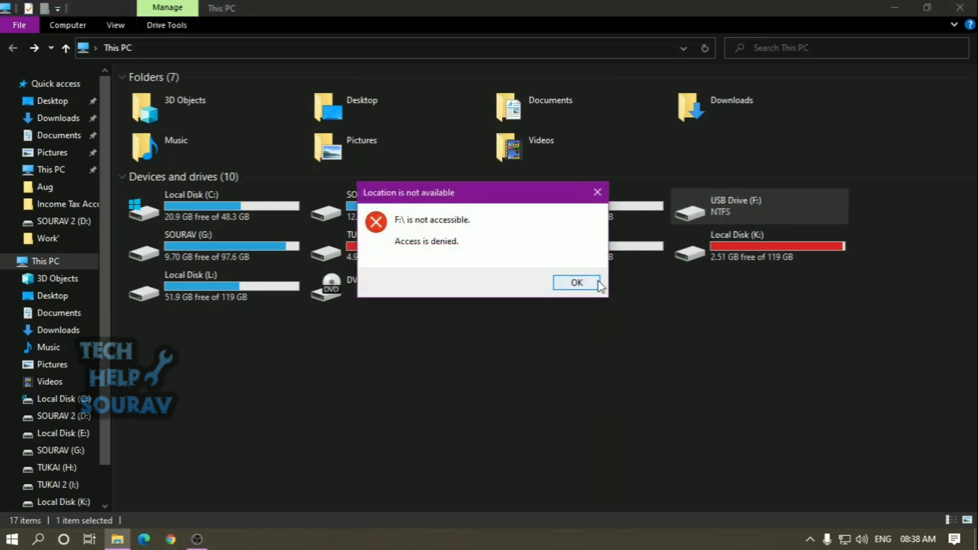
pyautogui.click(576, 282)
pyautogui.doubleClick(751, 204)
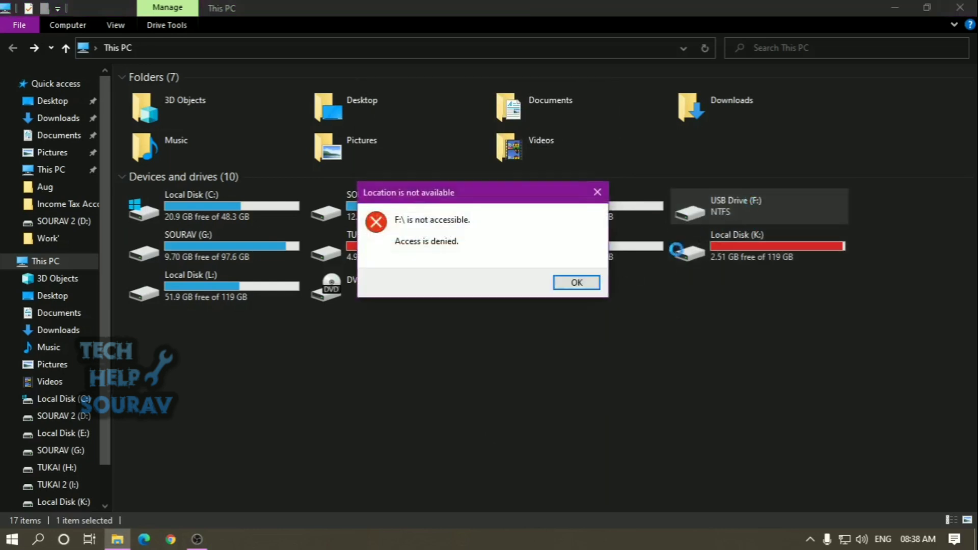
pyautogui.click(576, 283)
pyautogui.rightClick(720, 206)
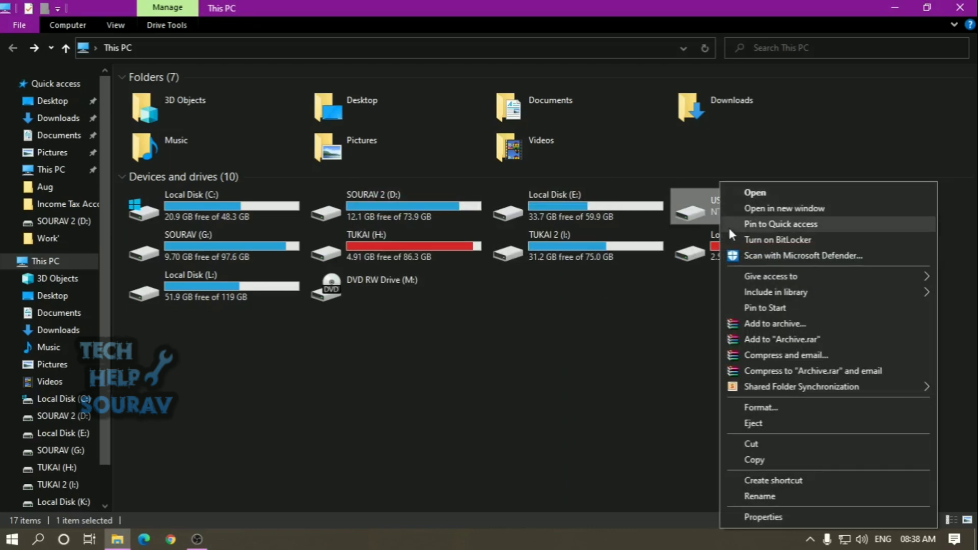
# Step: Reach the owner Change dialog in USB Drive (F:)'s advanced security settings
pyautogui.click(777, 516)
pyautogui.moveTo(782, 192)
pyautogui.mouseDown()
pyautogui.moveTo(470, 134)
pyautogui.moveTo(427, 143)
pyautogui.mouseUp()
pyautogui.click(521, 161)
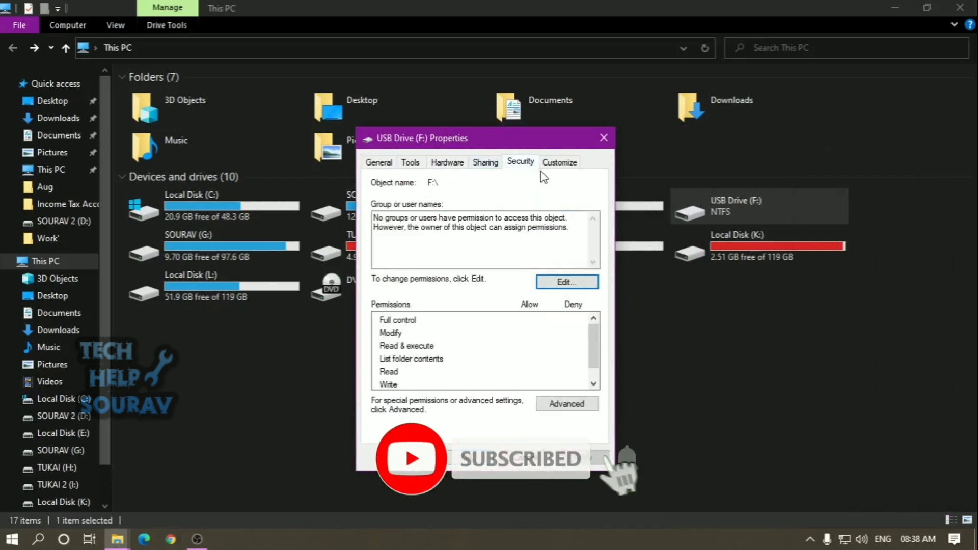
pyautogui.click(566, 404)
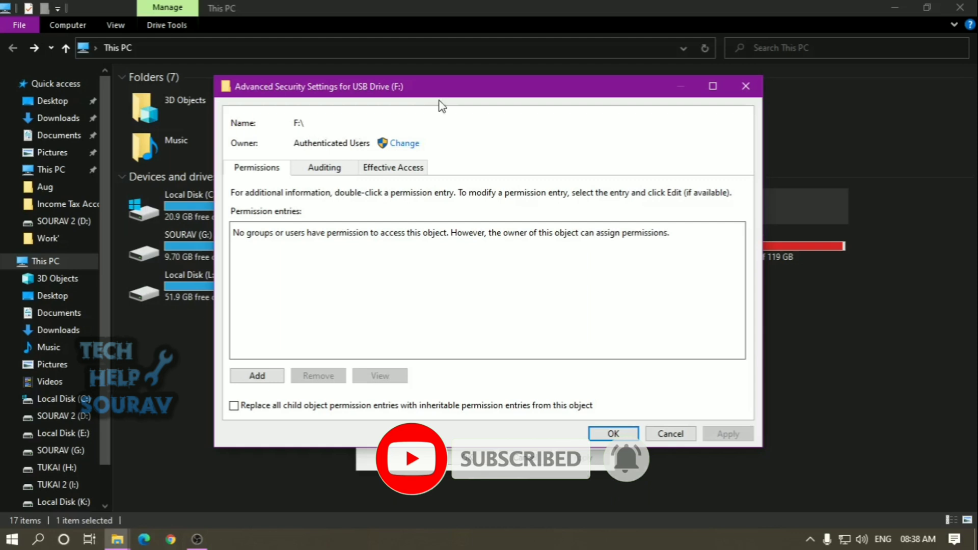
pyautogui.moveTo(386, 85); pyautogui.dragTo(341, 94)
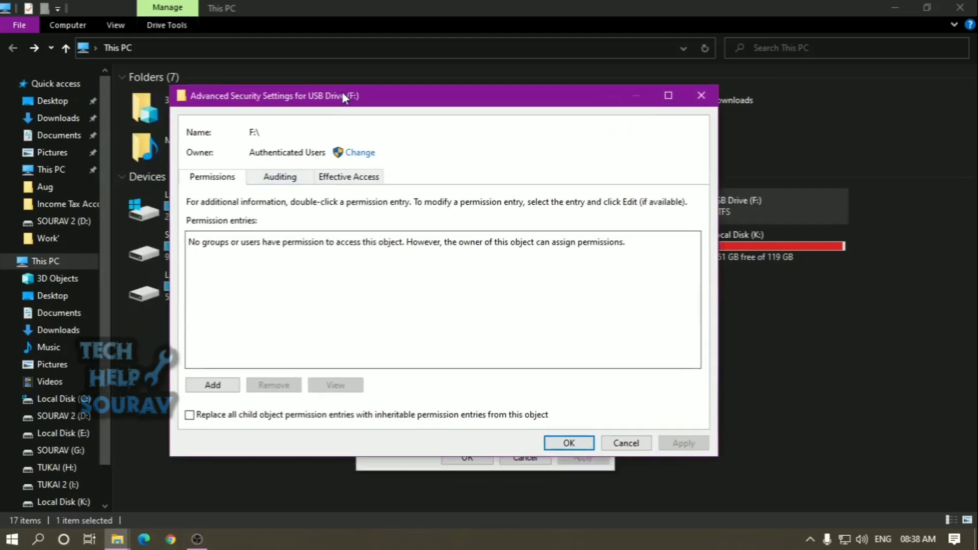
pyautogui.click(359, 152)
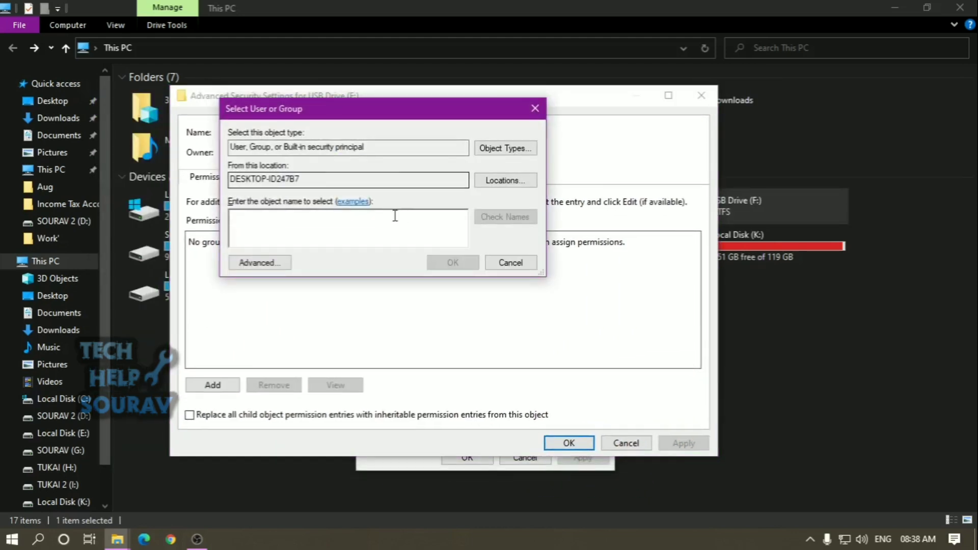
pyautogui.write('Au')
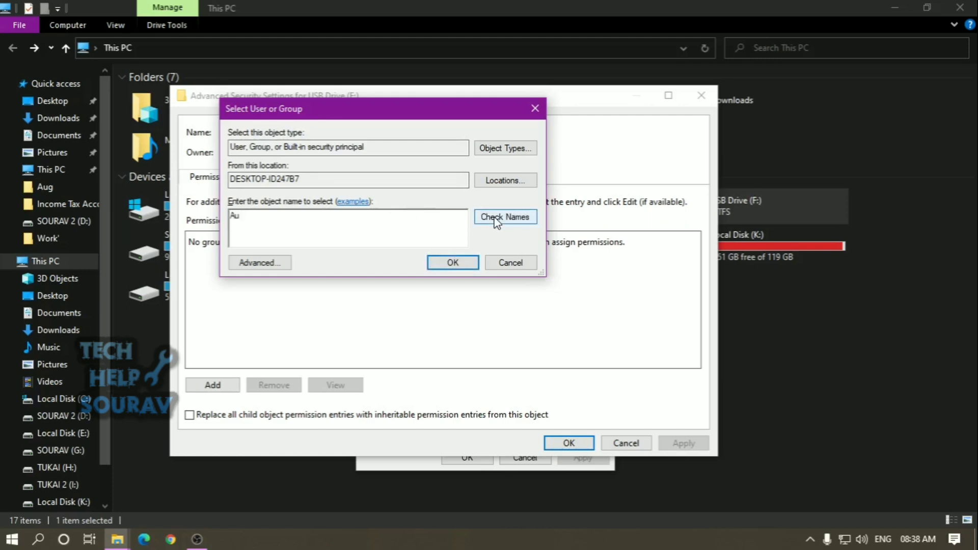
# Step: Resolve the name via Check Names and set Authenticated Users as the drive's owner
pyautogui.click(489, 219)
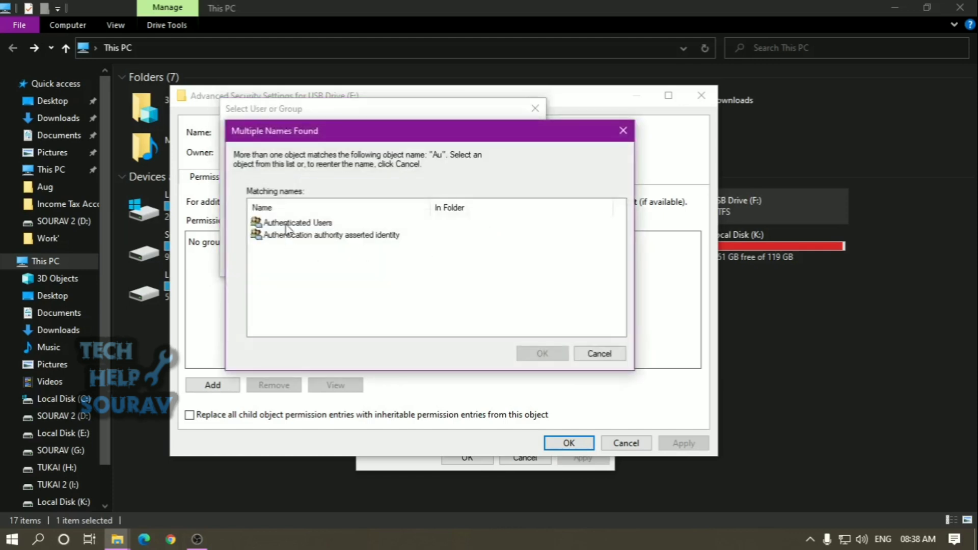
pyautogui.doubleClick(298, 223)
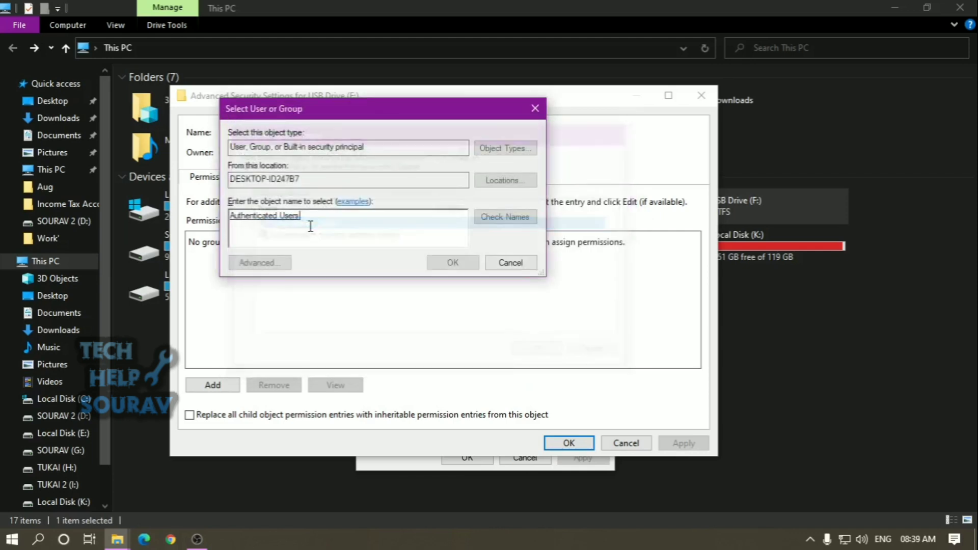
pyautogui.click(453, 263)
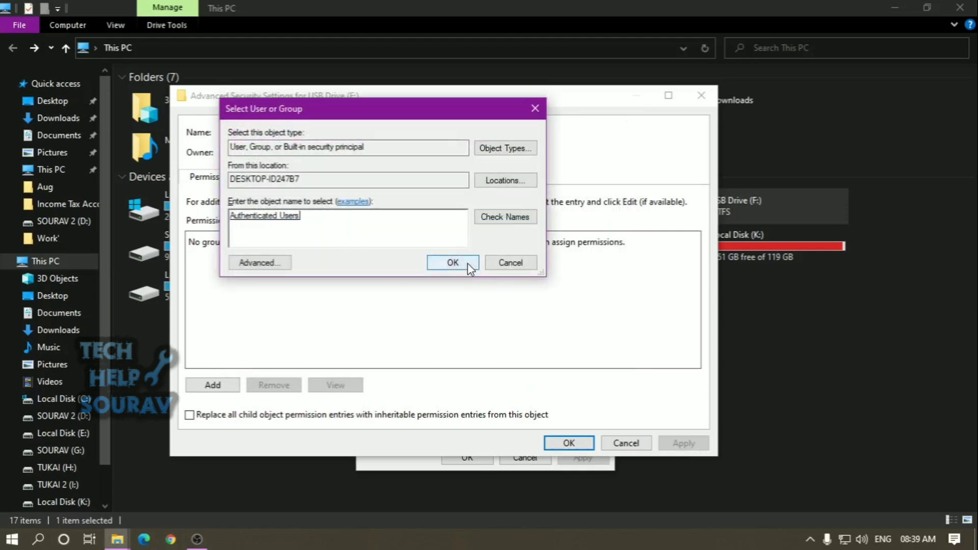
pyautogui.click(453, 263)
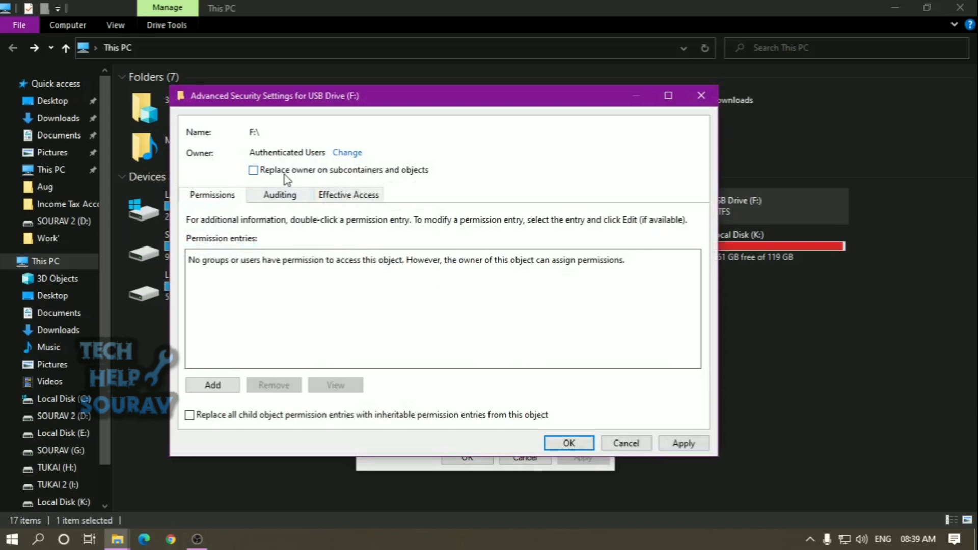
# Step: Replace owner on subcontainers and objects, apply, and accept the Windows Security prompts
pyautogui.click(339, 171)
pyautogui.click(682, 444)
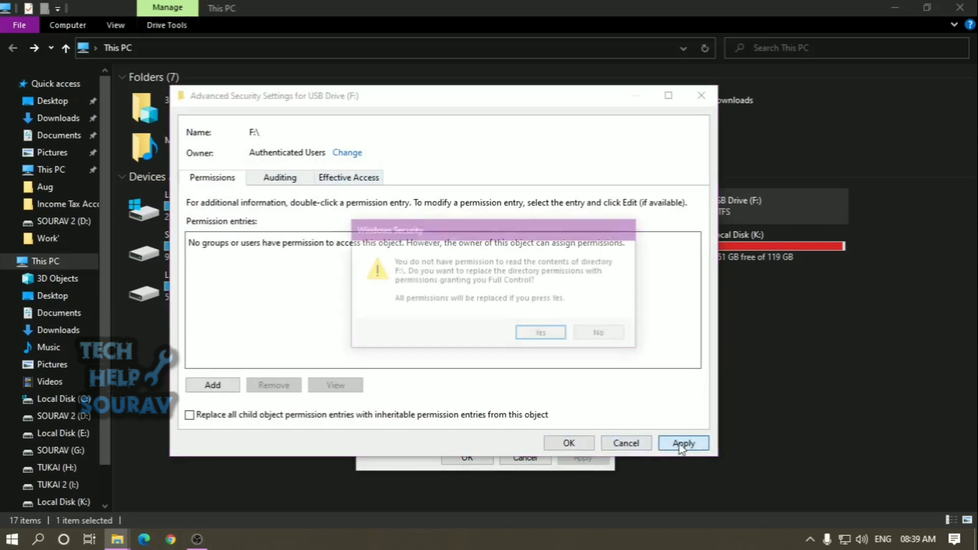
pyautogui.click(541, 333)
pyautogui.click(604, 321)
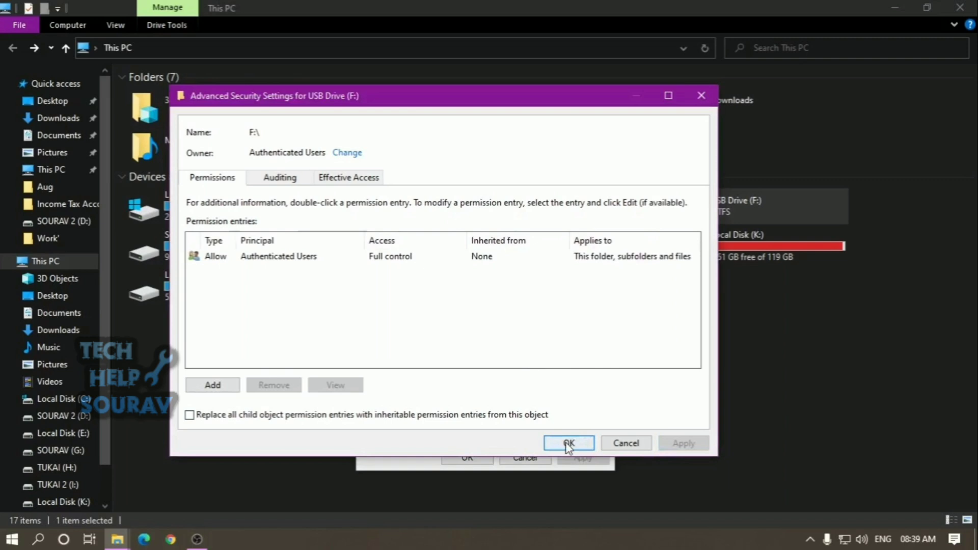
# Step: Save the advanced security settings, acknowledging the remaining warnings
pyautogui.click(568, 443)
pyautogui.click(608, 327)
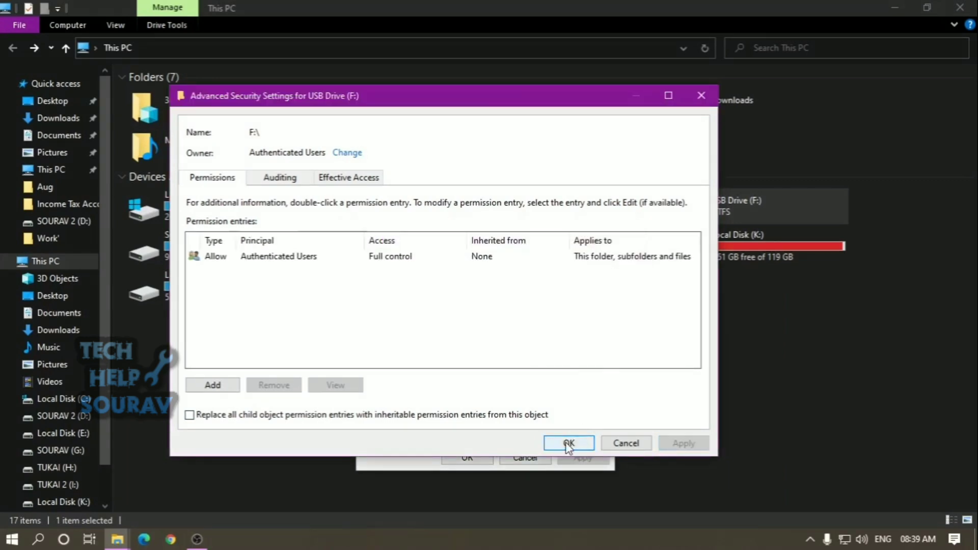
pyautogui.click(569, 444)
# Step: Reopen USB Drive (F:)'s Properties and view the Security permissions
pyautogui.click(467, 457)
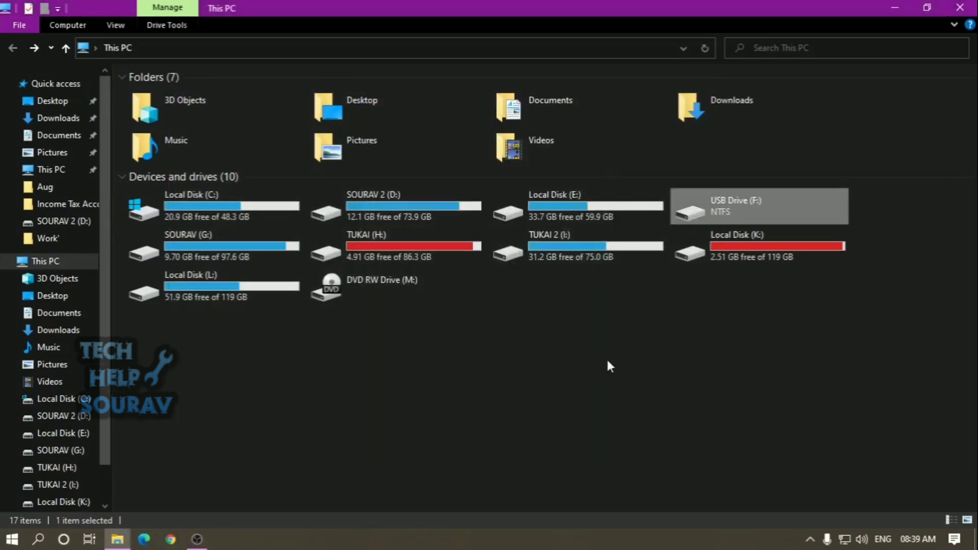
pyautogui.rightClick(703, 209)
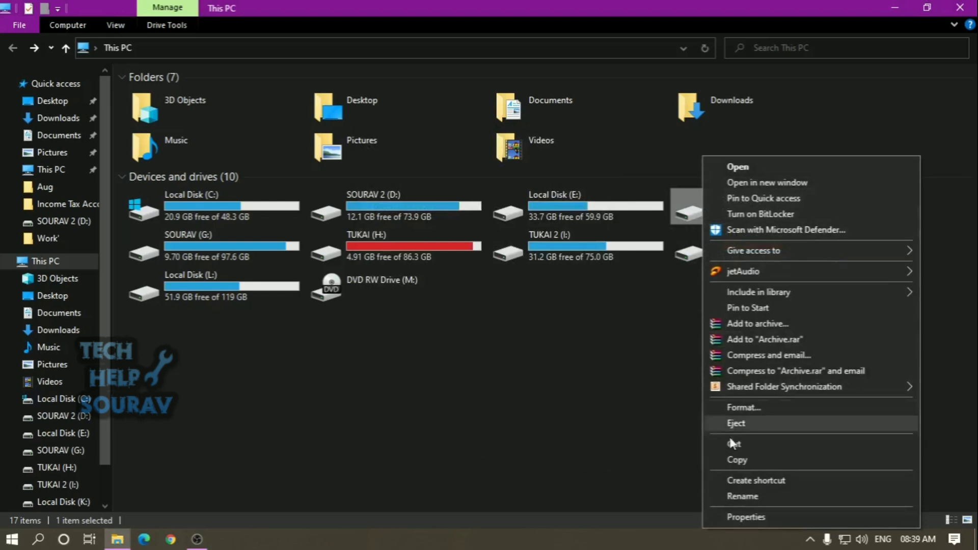
pyautogui.click(745, 519)
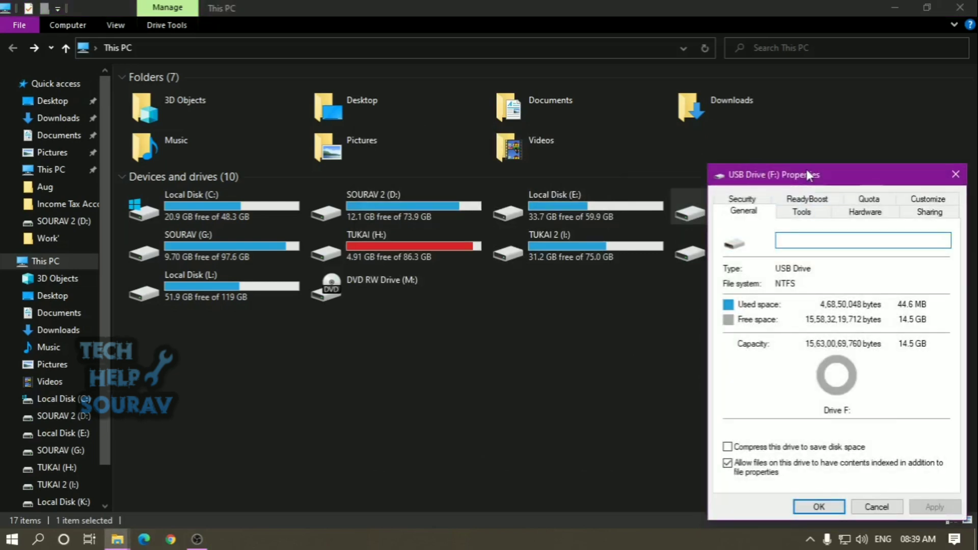
pyautogui.moveTo(806, 174); pyautogui.dragTo(474, 125)
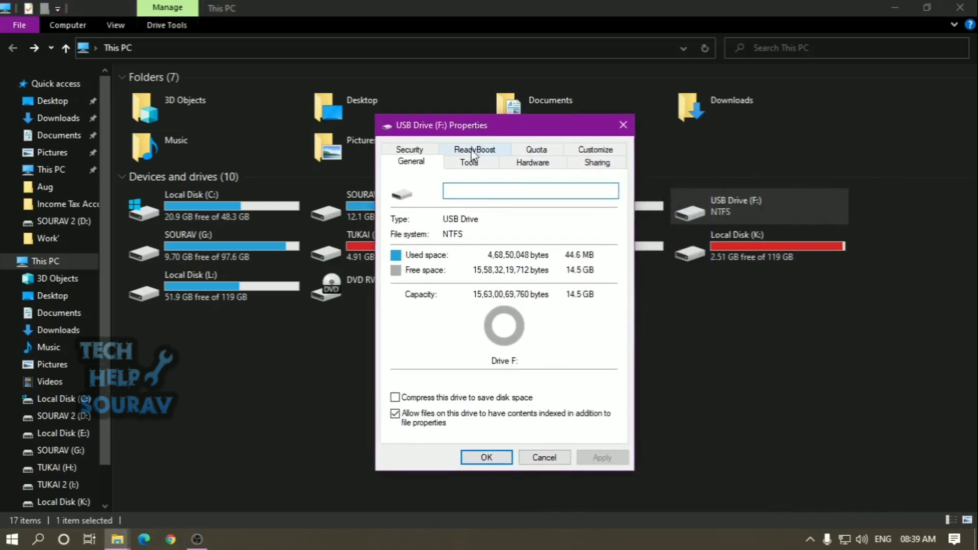
pyautogui.click(409, 150)
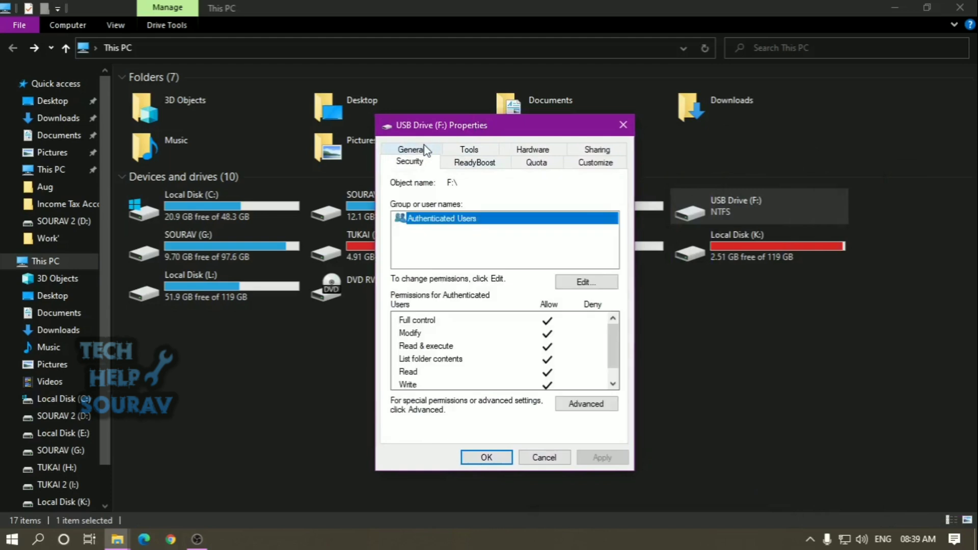
# Step: Confirm Authenticated Users have all Allow permissions and close the dialogs
pyautogui.click(586, 283)
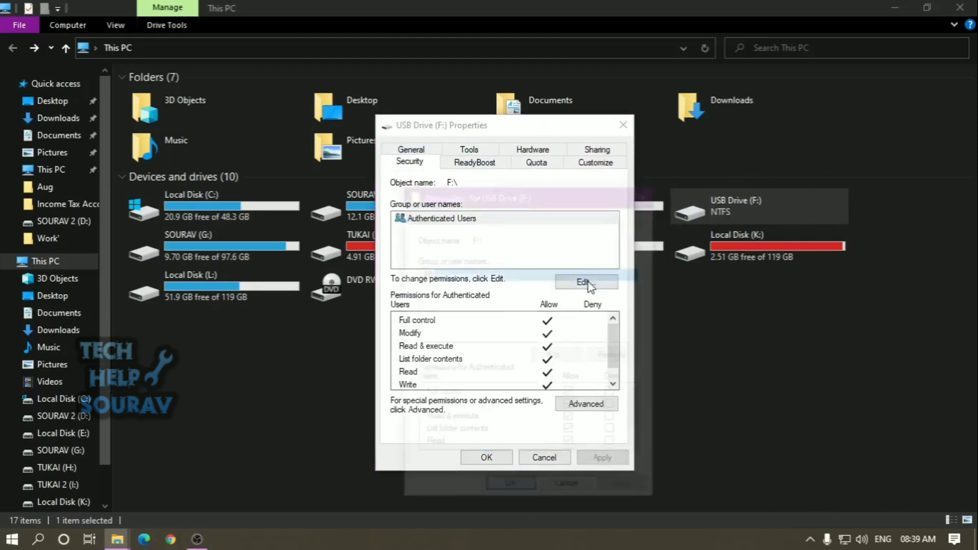
pyautogui.scroll(-2, 589, 443)
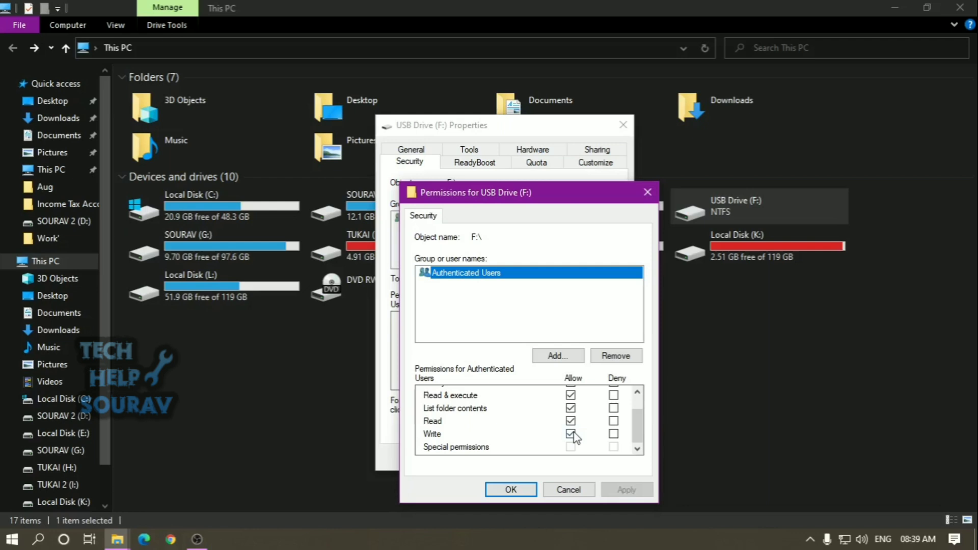
pyautogui.scroll(2, 581, 435)
pyautogui.scroll(-2, 581, 436)
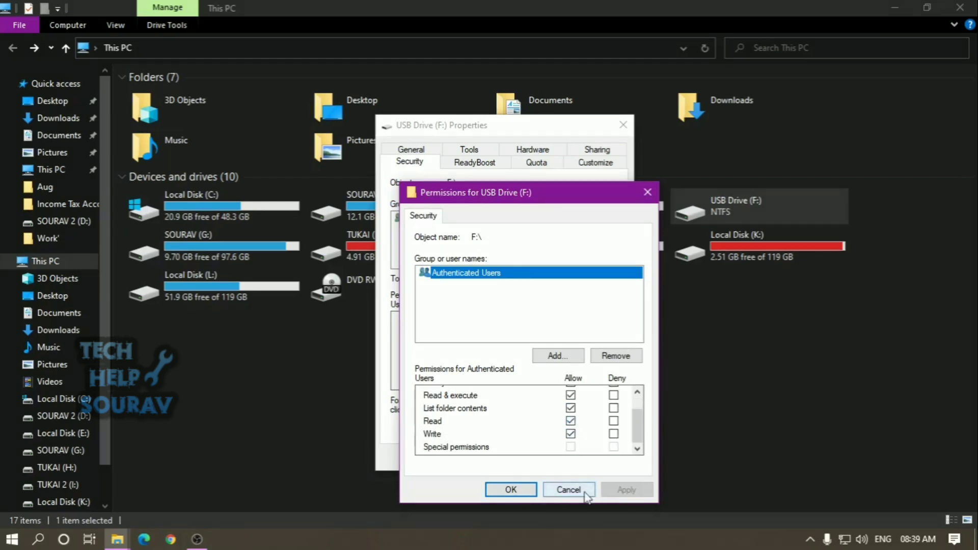
pyautogui.click(510, 490)
pyautogui.click(488, 459)
# Step: Refresh This PC and open USB Drive (F:) to its two files
pyautogui.rightClick(585, 458)
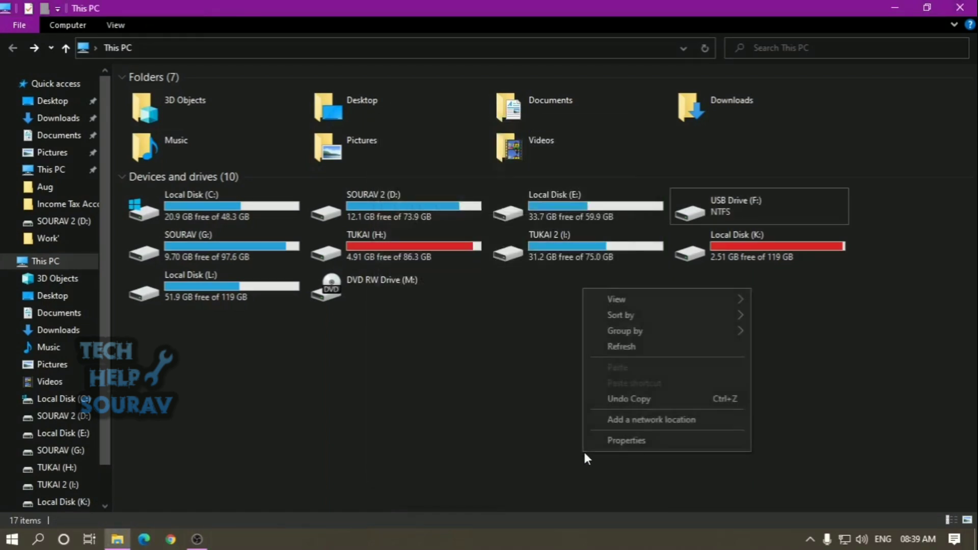
pyautogui.click(633, 347)
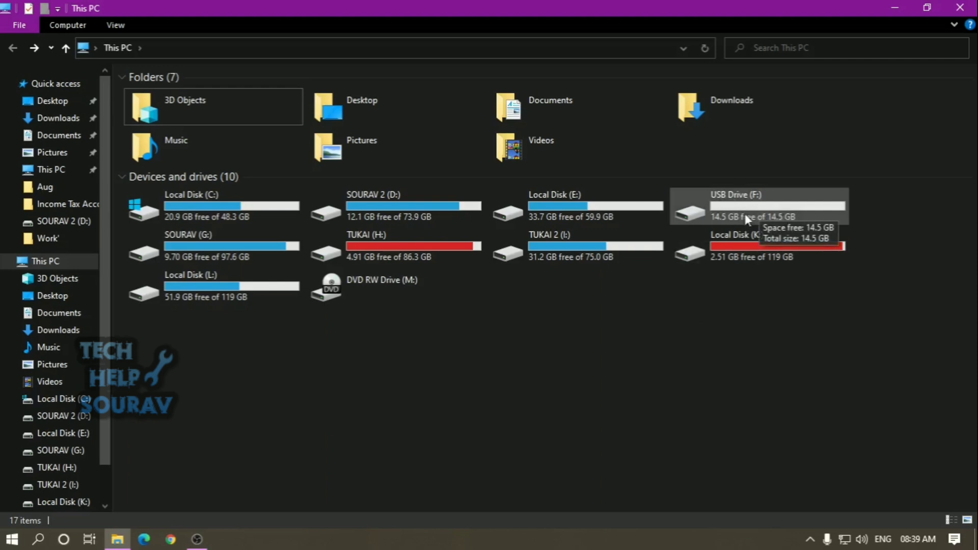
pyautogui.doubleClick(746, 213)
pyautogui.moveTo(359, 171); pyautogui.dragTo(309, 90)
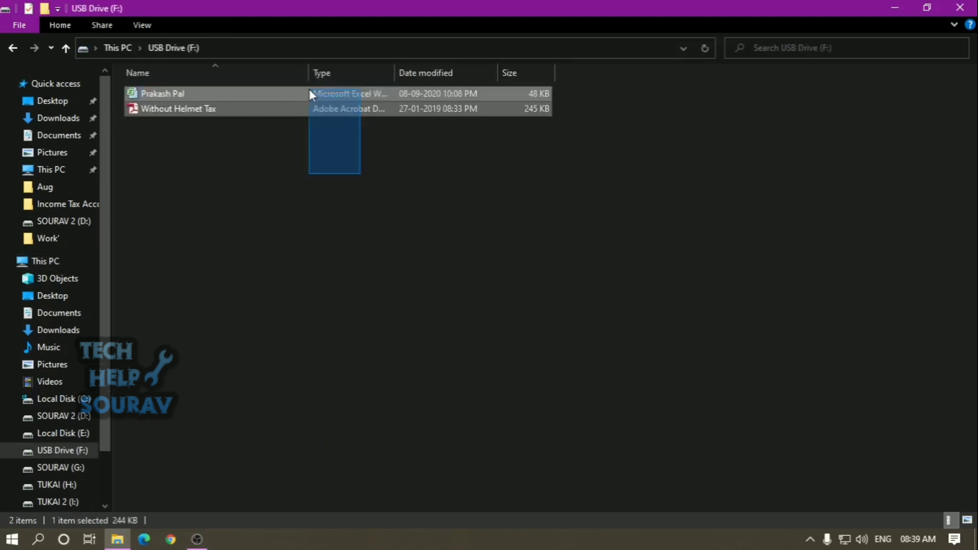
pyautogui.click(314, 137)
pyautogui.moveTo(313, 133); pyautogui.dragTo(219, 88)
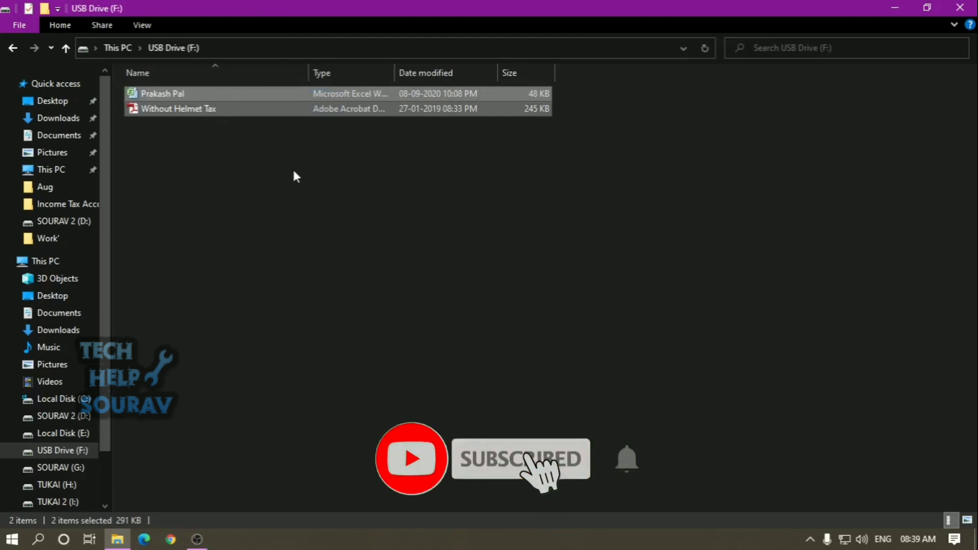
# Step: Return to This PC, reopening the drive once more to confirm access
pyautogui.click(13, 48)
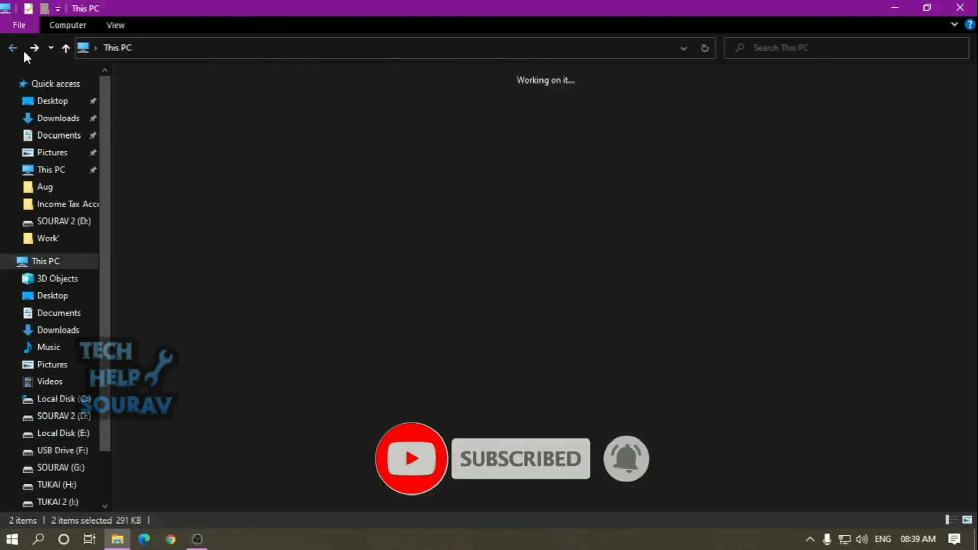
pyautogui.doubleClick(756, 219)
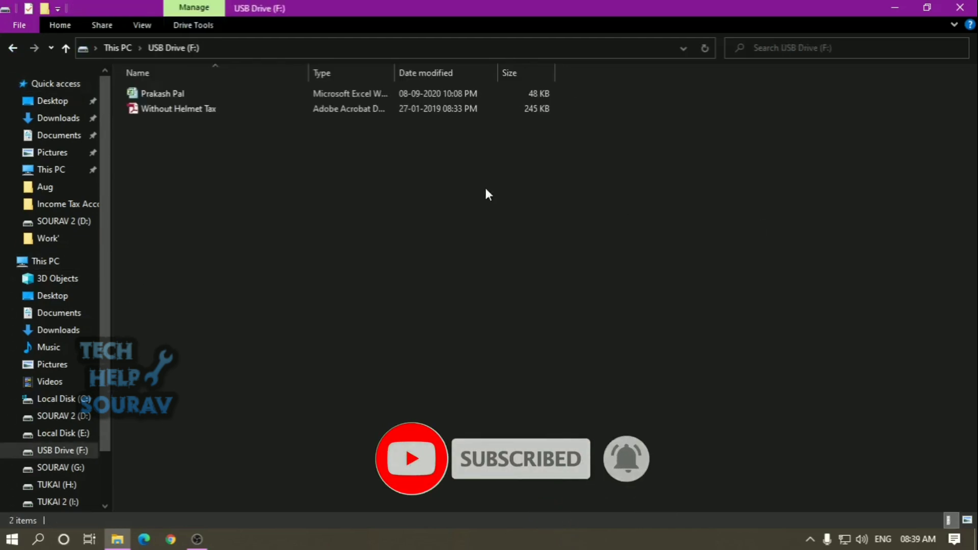
pyautogui.click(14, 49)
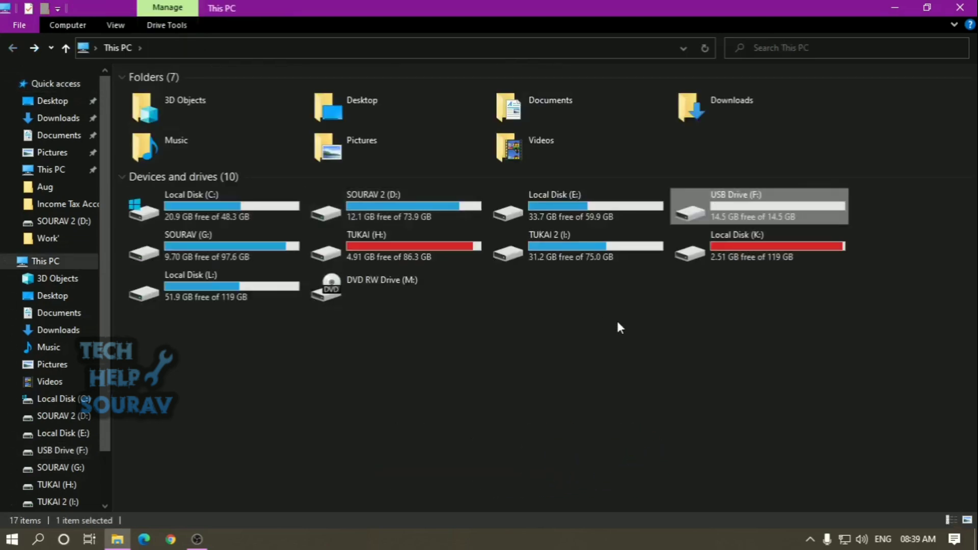